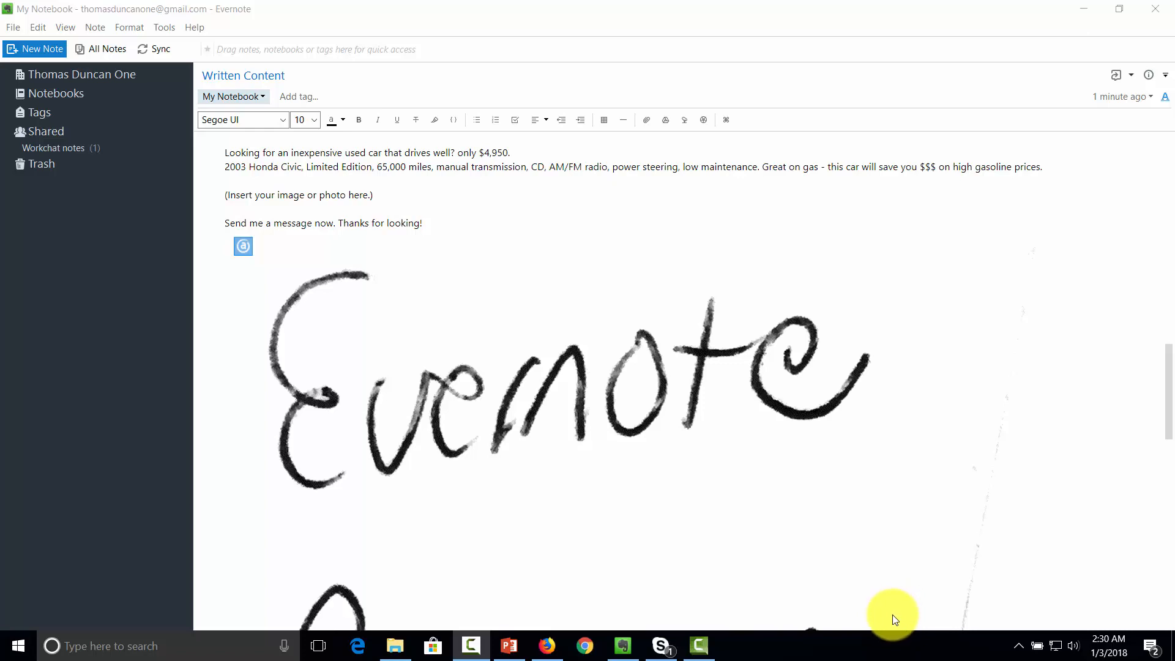
# Step: Tag the Written Content note with classified ads, direct marketing, making the sale, newspaper ad and sales training
pyautogui.click(471, 358)
pyautogui.scroll(5, 474, 363)
pyautogui.scroll(9, 474, 362)
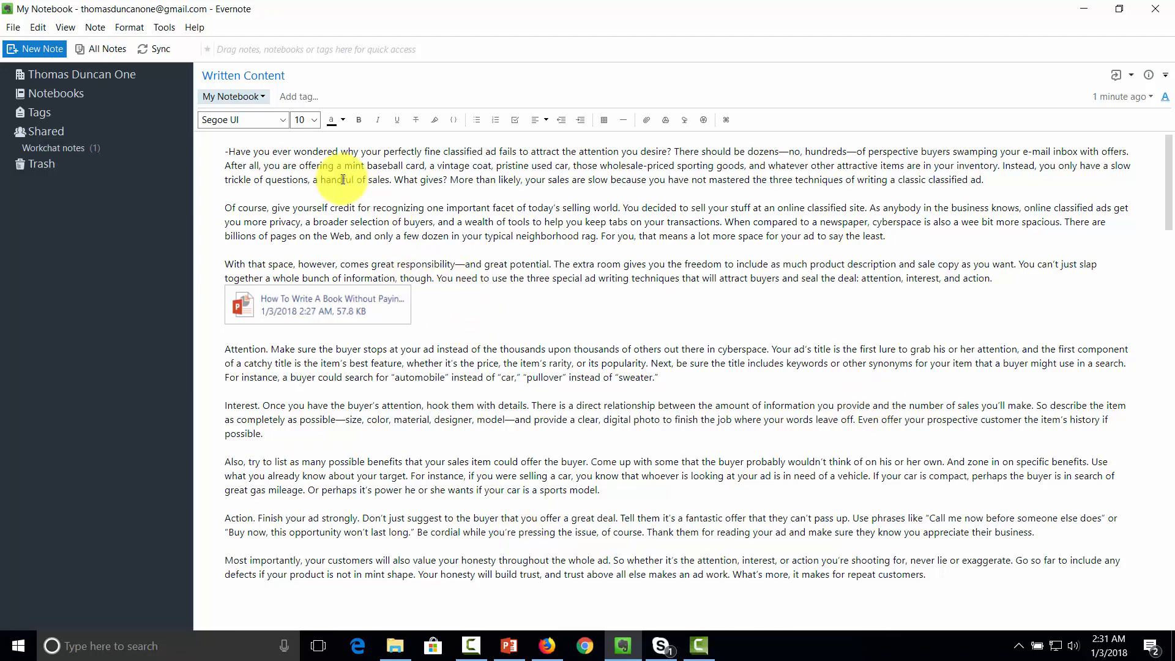
pyautogui.click(302, 98)
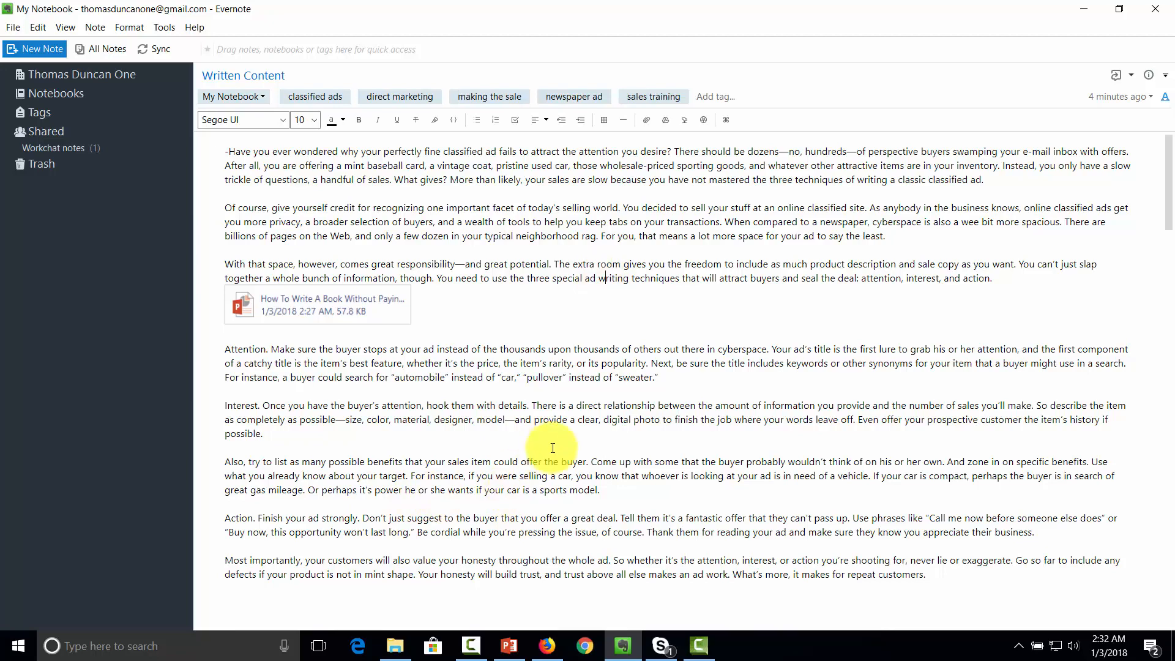
# Step: Sync the notes and check which business notebooks are available for the Written Content note
pyautogui.click(147, 50)
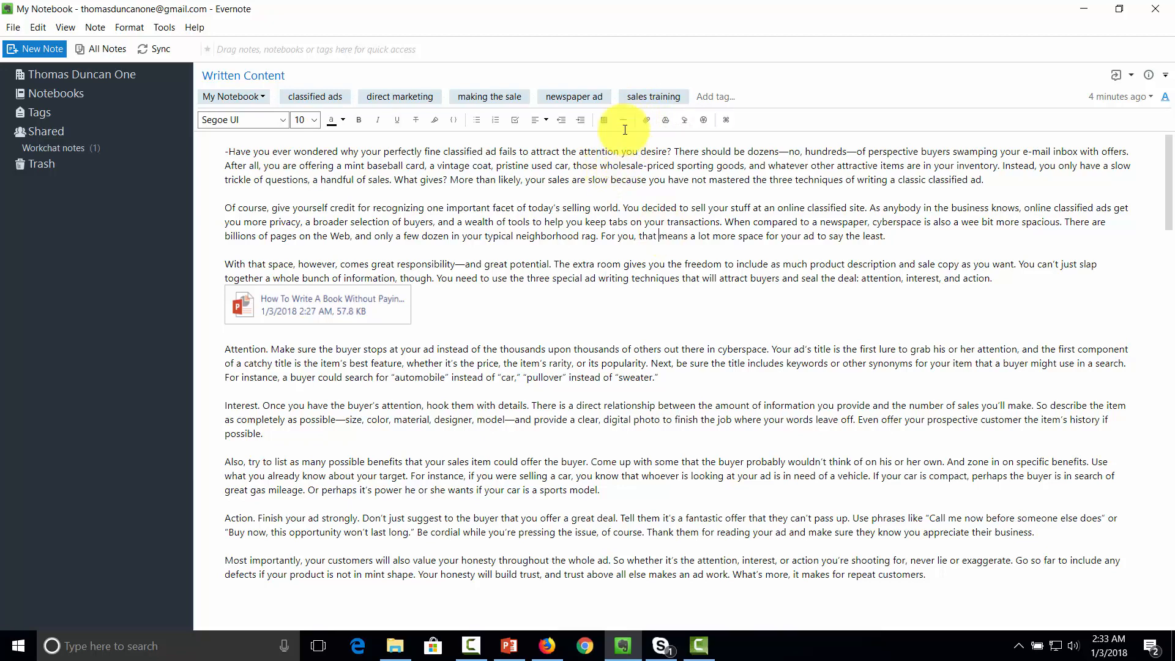
pyautogui.click(262, 95)
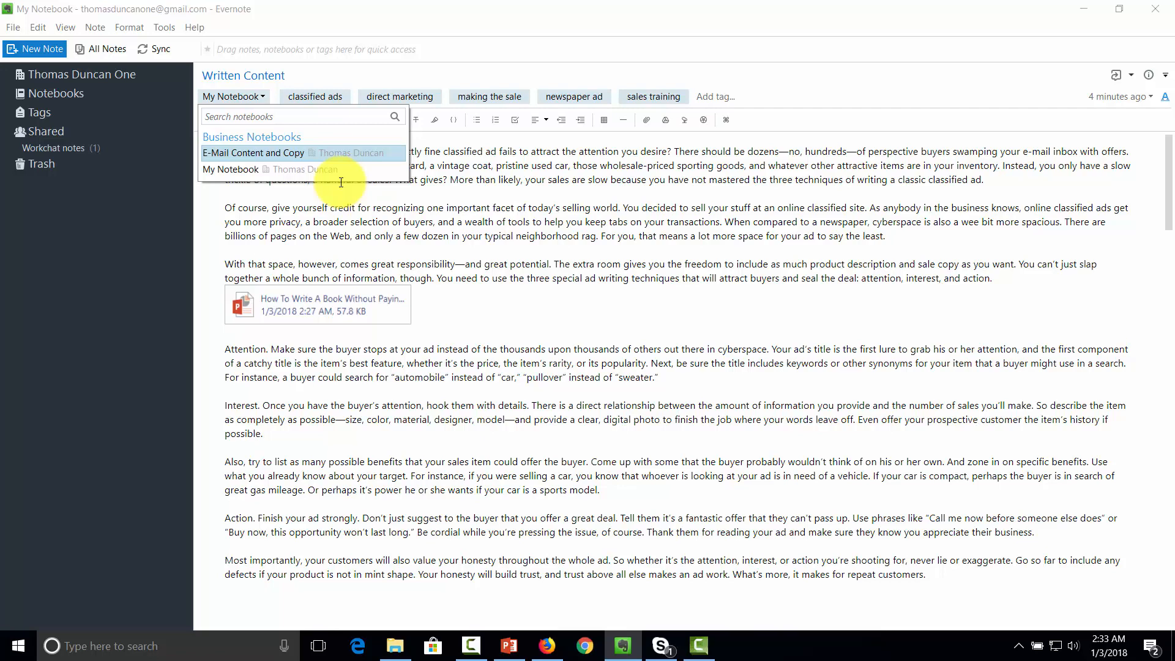
pyautogui.click(502, 230)
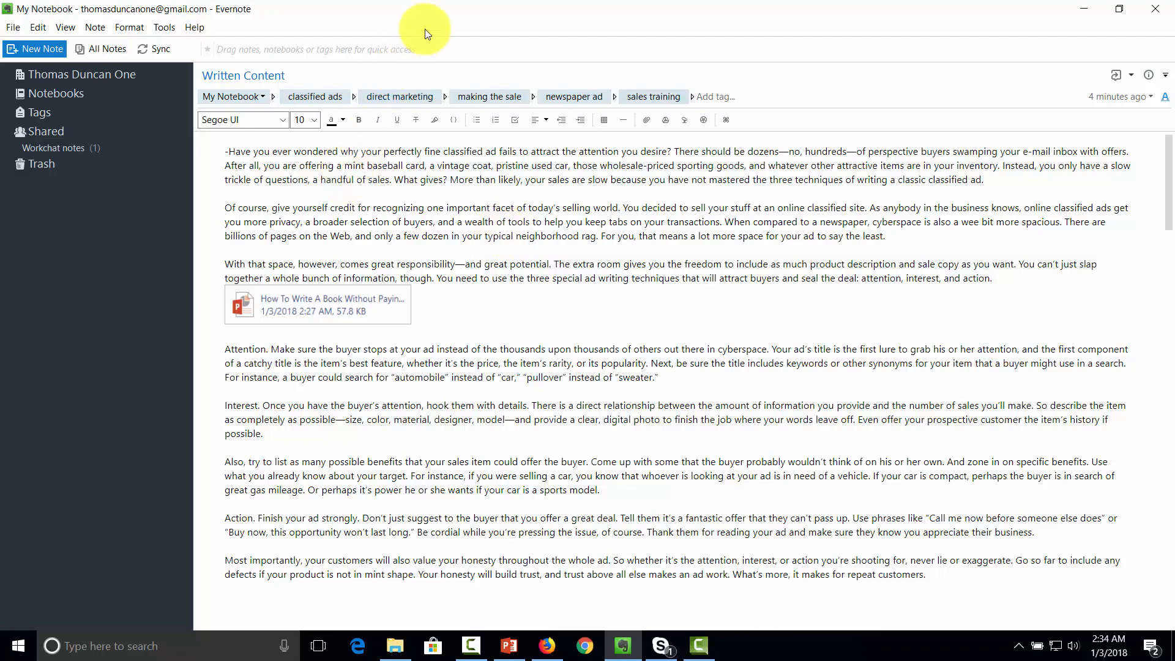
# Step: Expand the list of notebooks and add My Notebook to a new stack
pyautogui.rightClick(66, 95)
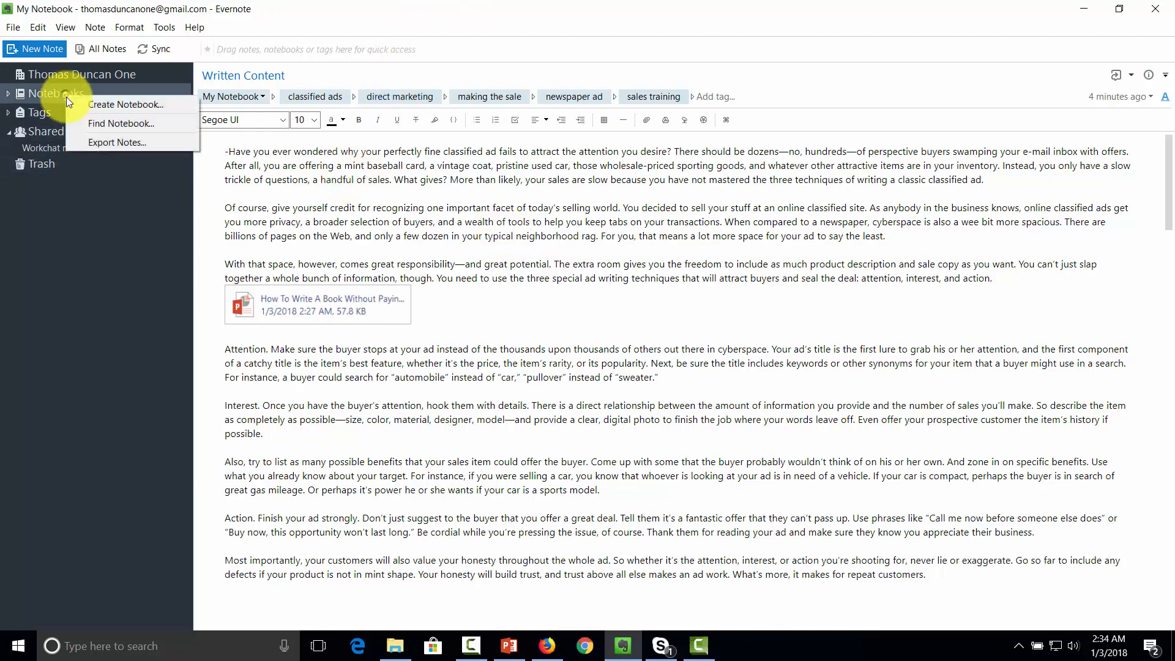
pyautogui.click(9, 93)
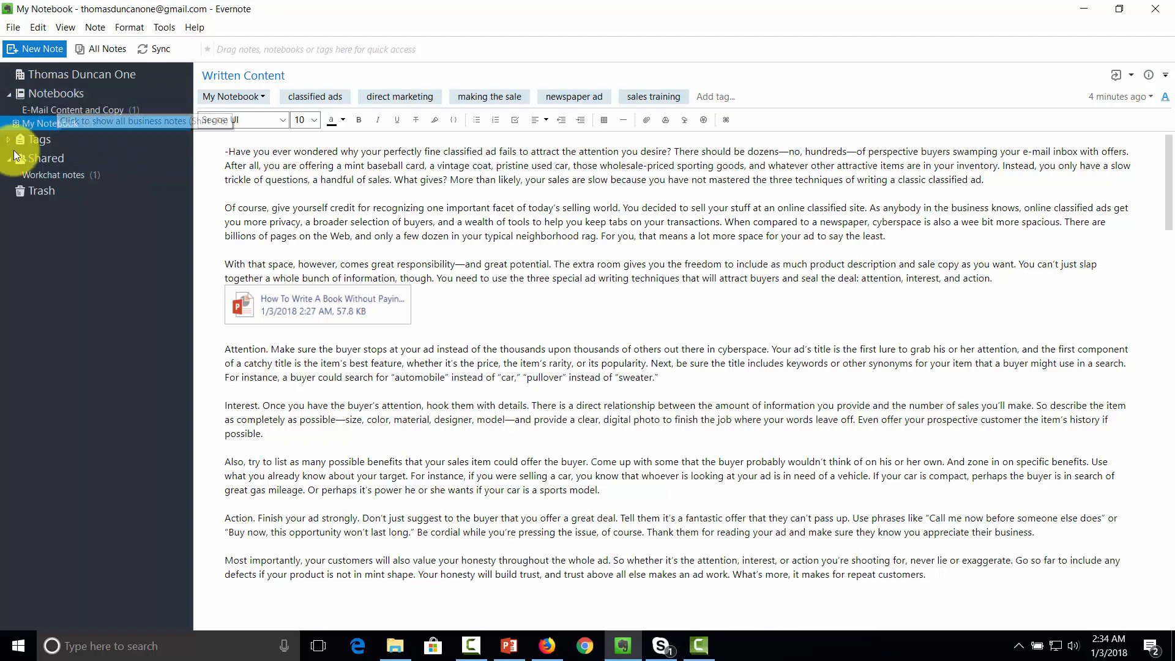
pyautogui.rightClick(65, 122)
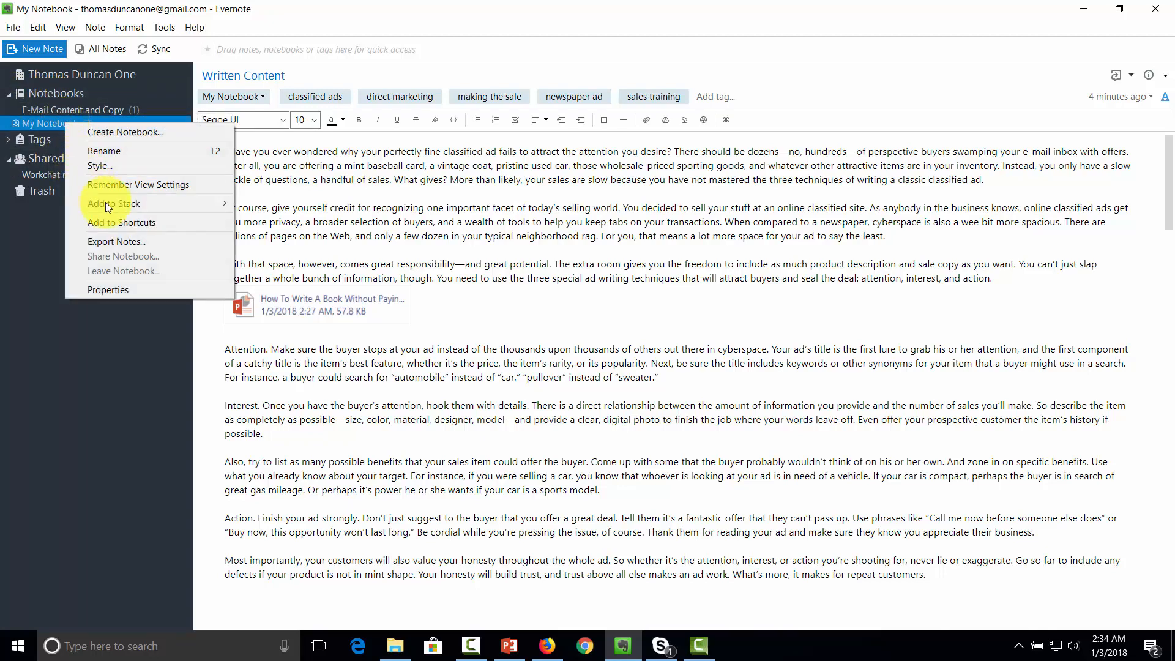
pyautogui.moveTo(105, 202)
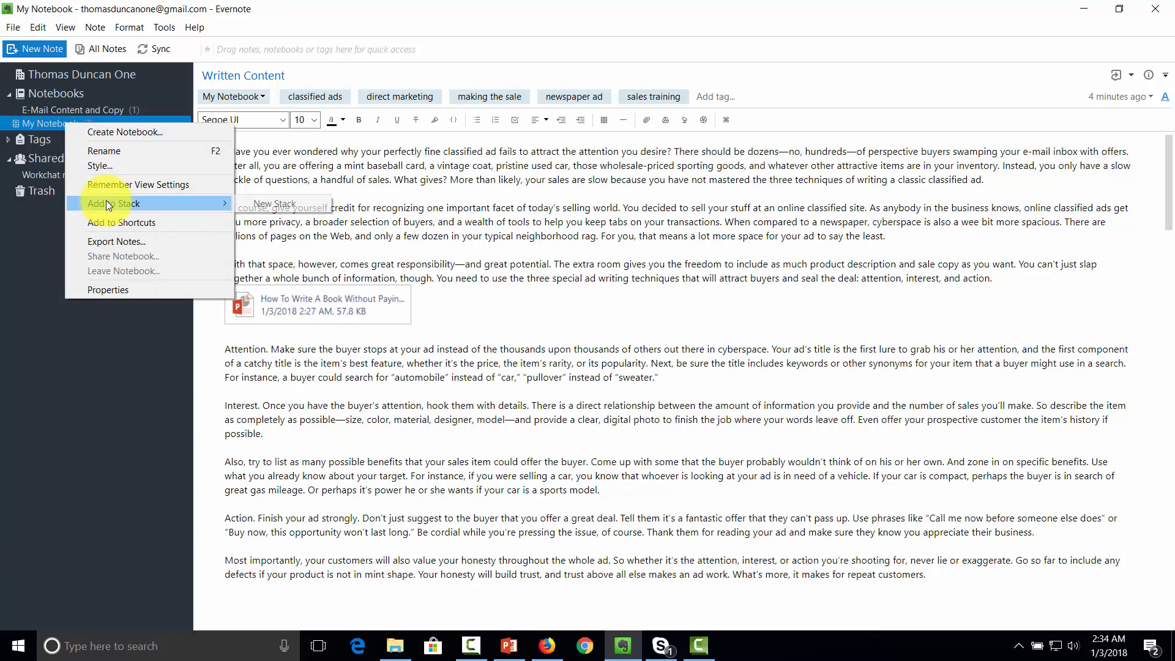
pyautogui.click(267, 203)
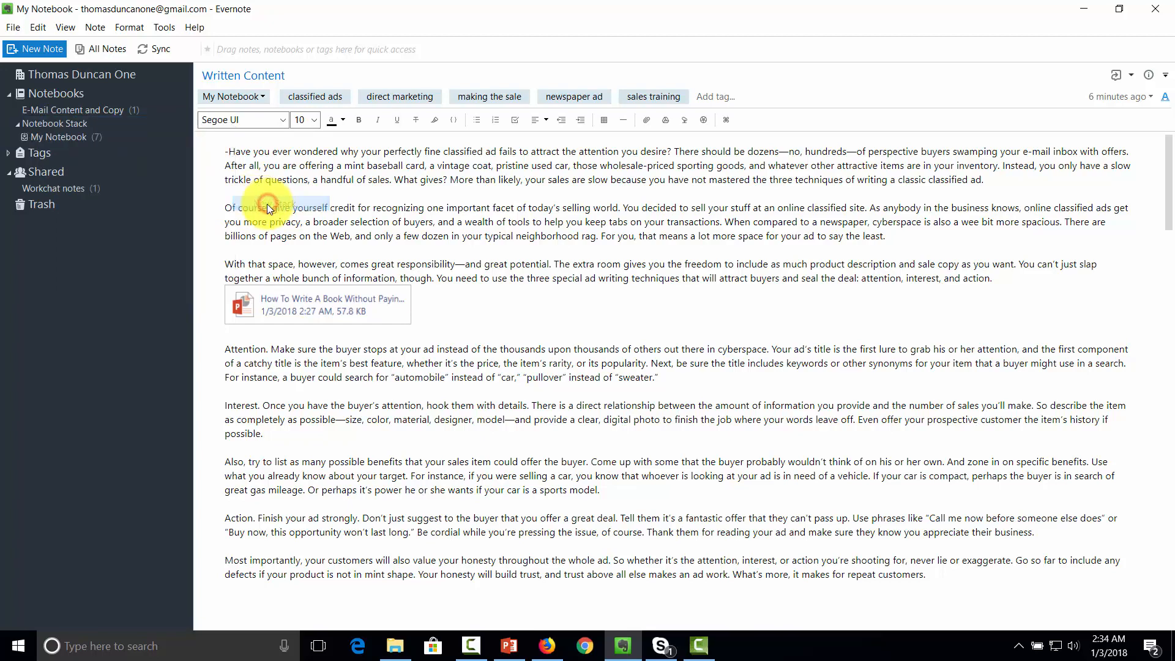
# Step: Rename the new notebook stack as "Sales Stack of Notebooks"
pyautogui.click(65, 122)
pyautogui.rightClick(65, 122)
pyautogui.click(98, 148)
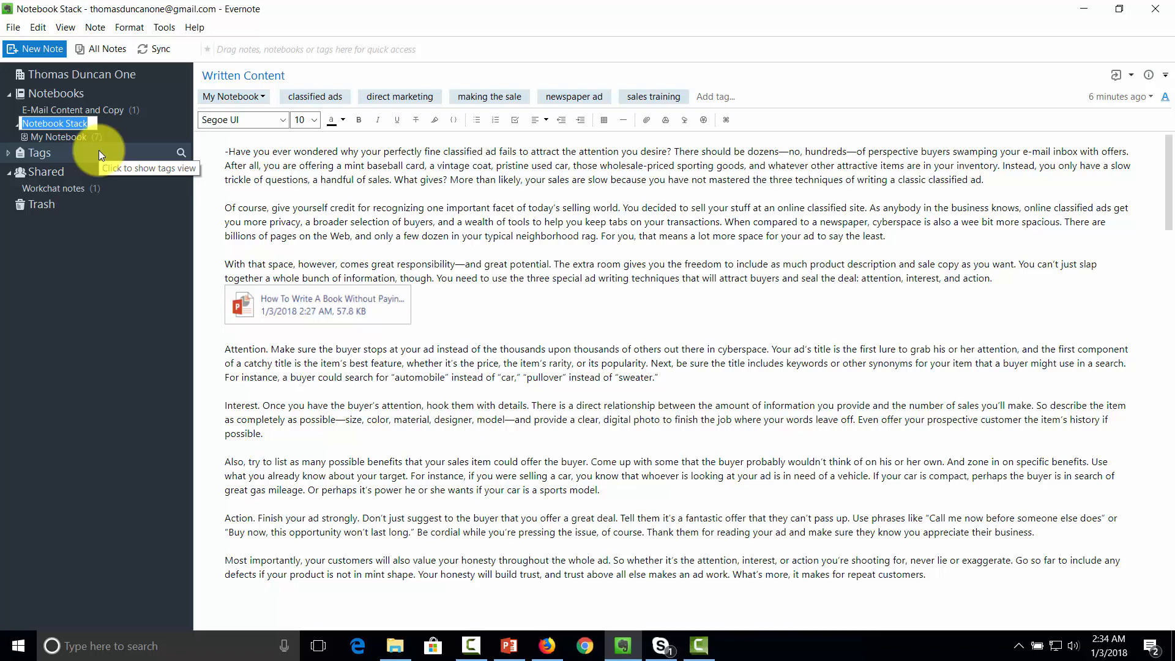
pyautogui.write('Sales Stack of Notebooks')
pyautogui.press('Return')
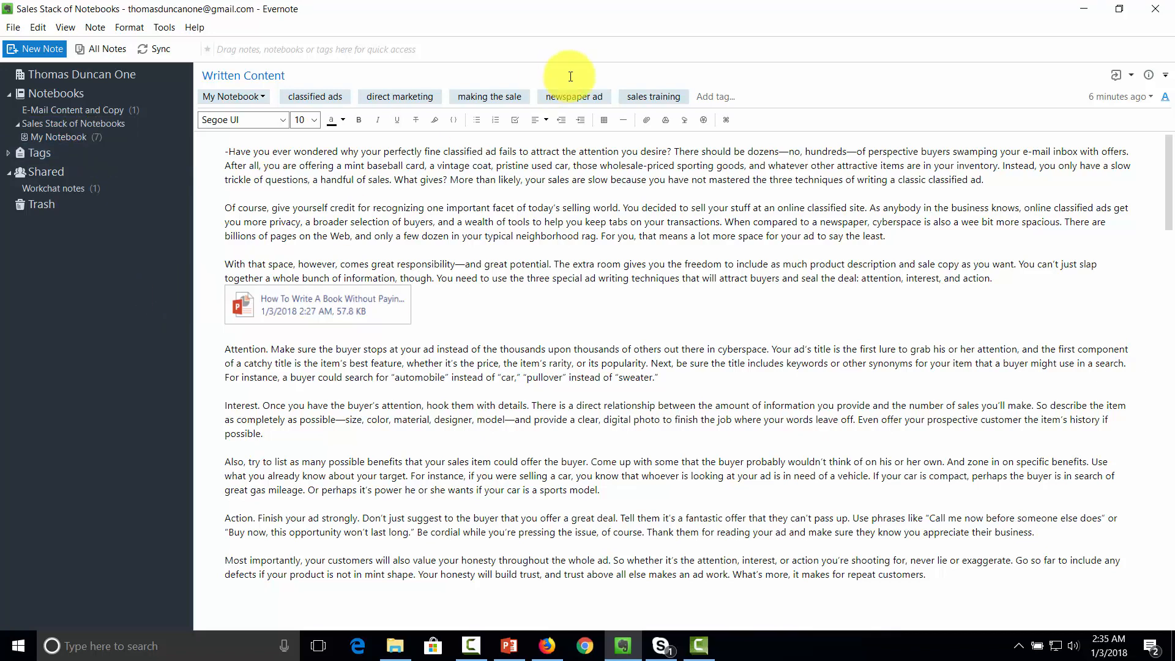
pyautogui.click(634, 266)
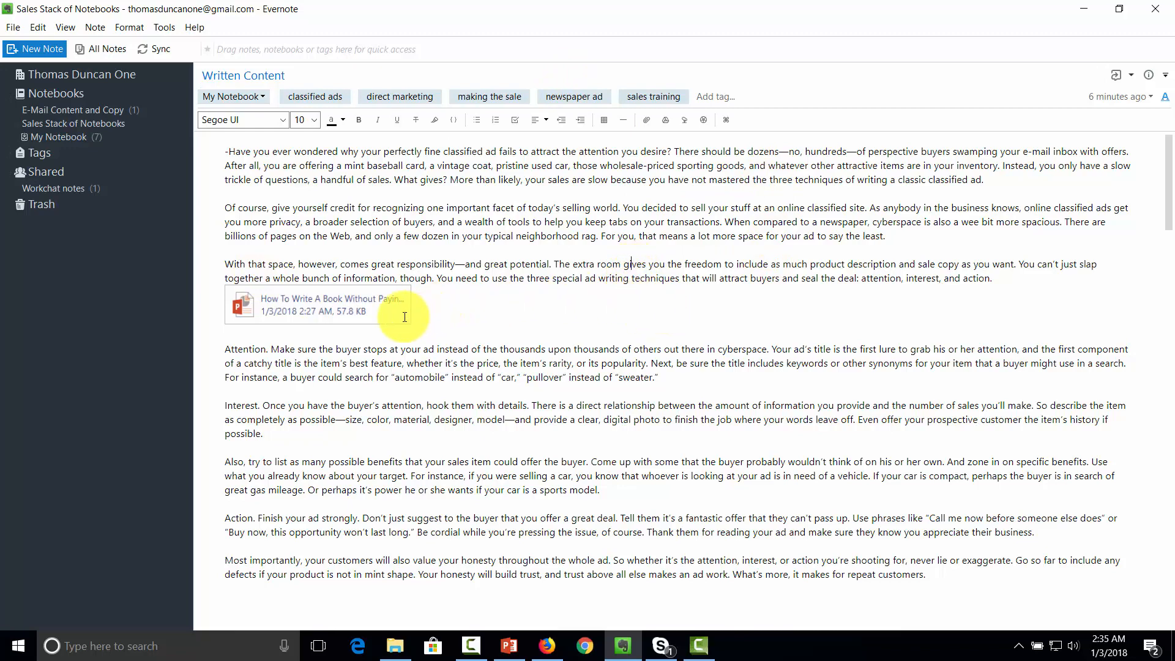
# Step: Rename the PowerPoint file attached in the note as "Powerpoint on Sales Training.pptx"
pyautogui.click(299, 300)
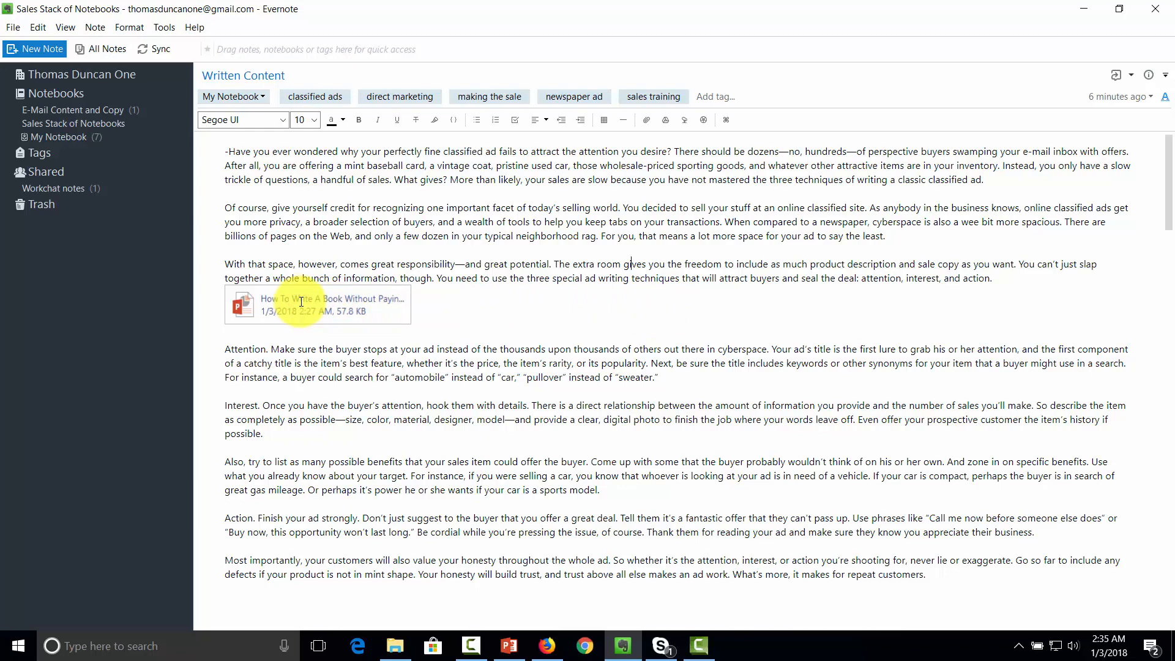
pyautogui.rightClick(300, 301)
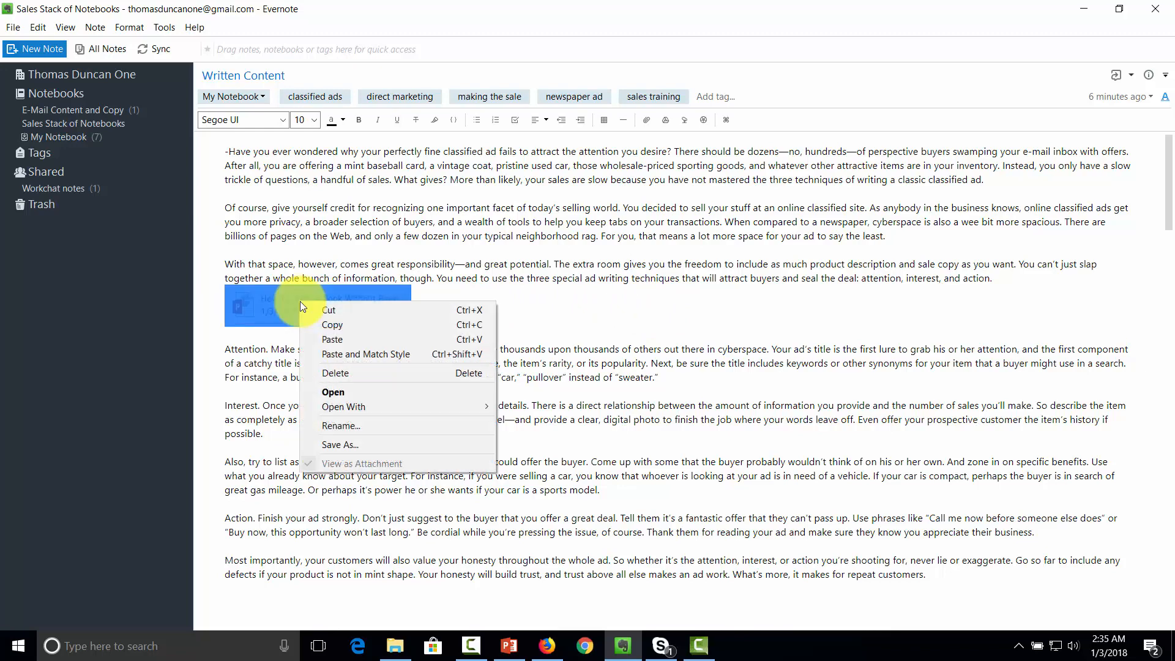
pyautogui.click(349, 426)
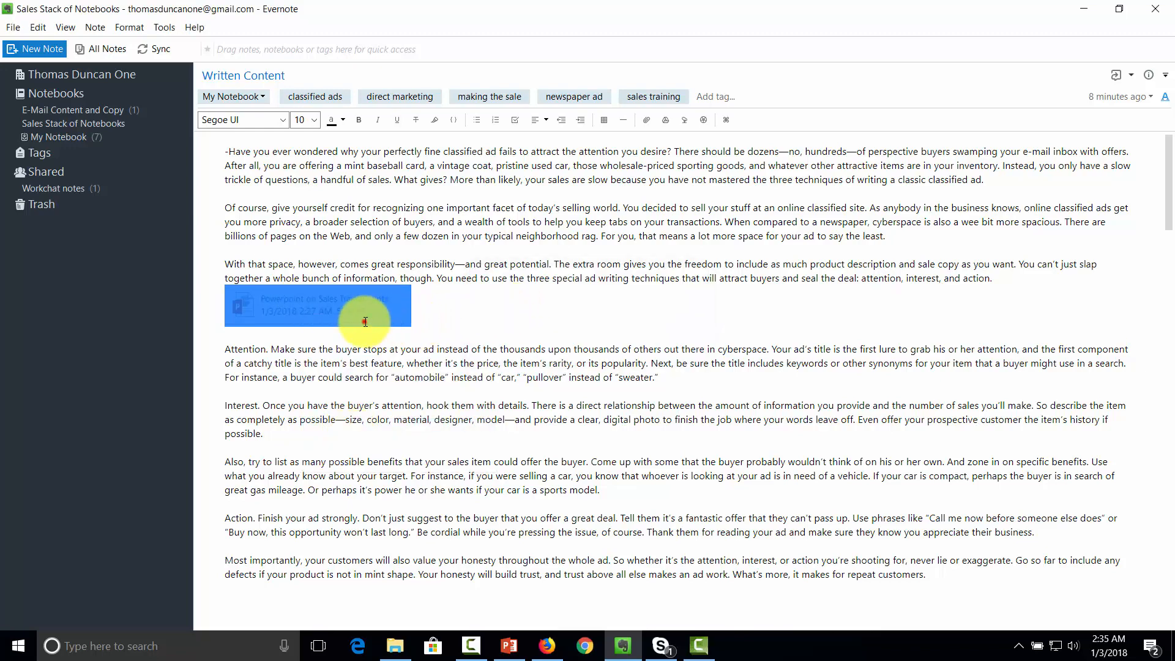
pyautogui.click(364, 322)
pyautogui.click(304, 294)
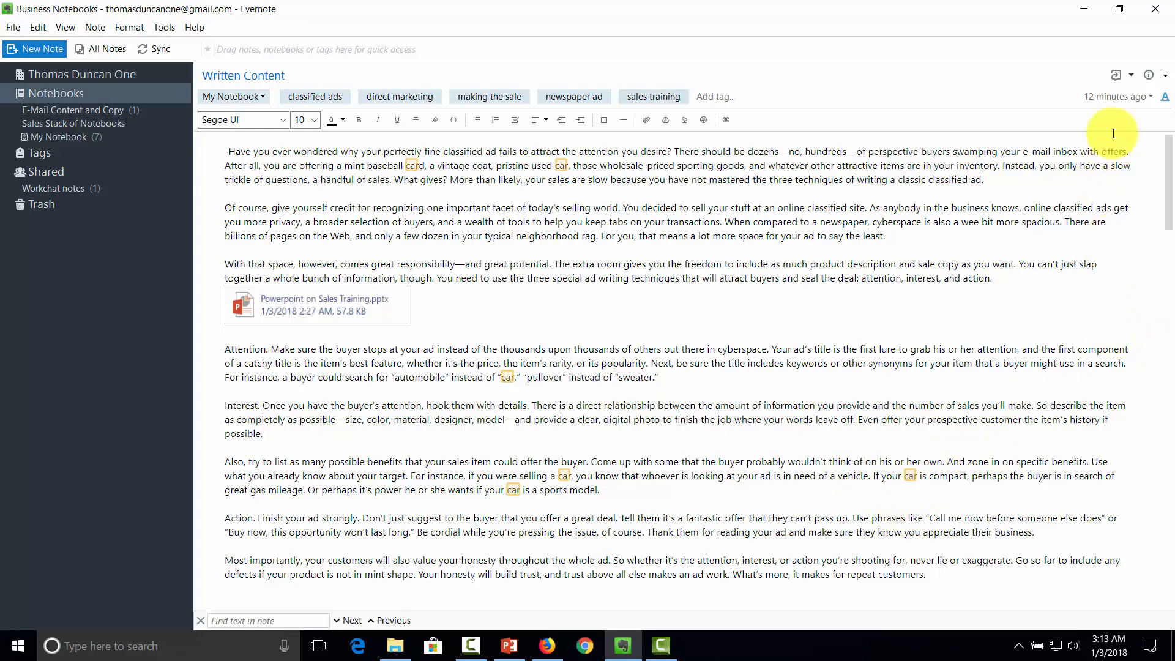
# Step: Add a reminder to the Written Content note and choose a notification date in January 2018
pyautogui.click(1131, 75)
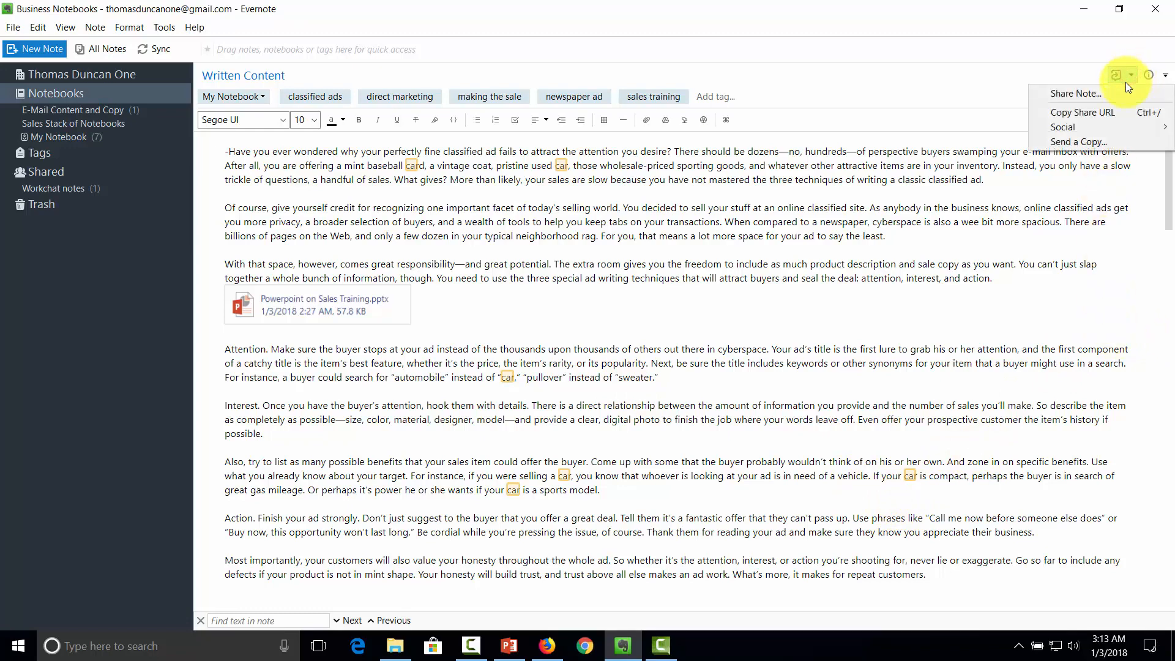
pyautogui.click(1165, 74)
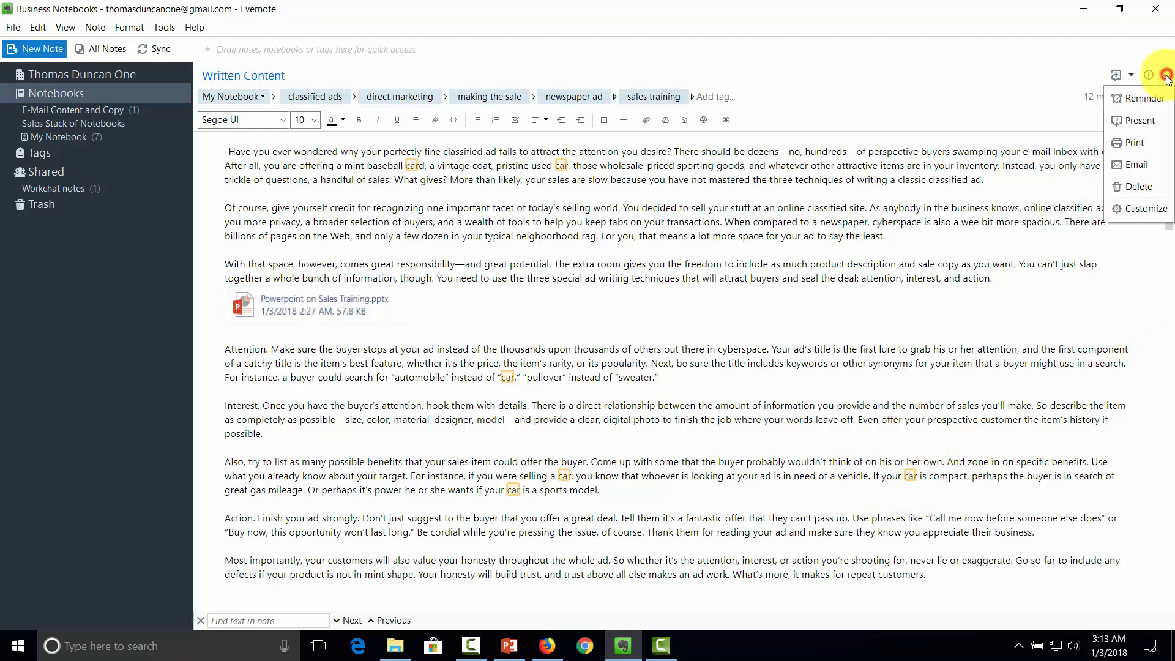
pyautogui.click(1136, 98)
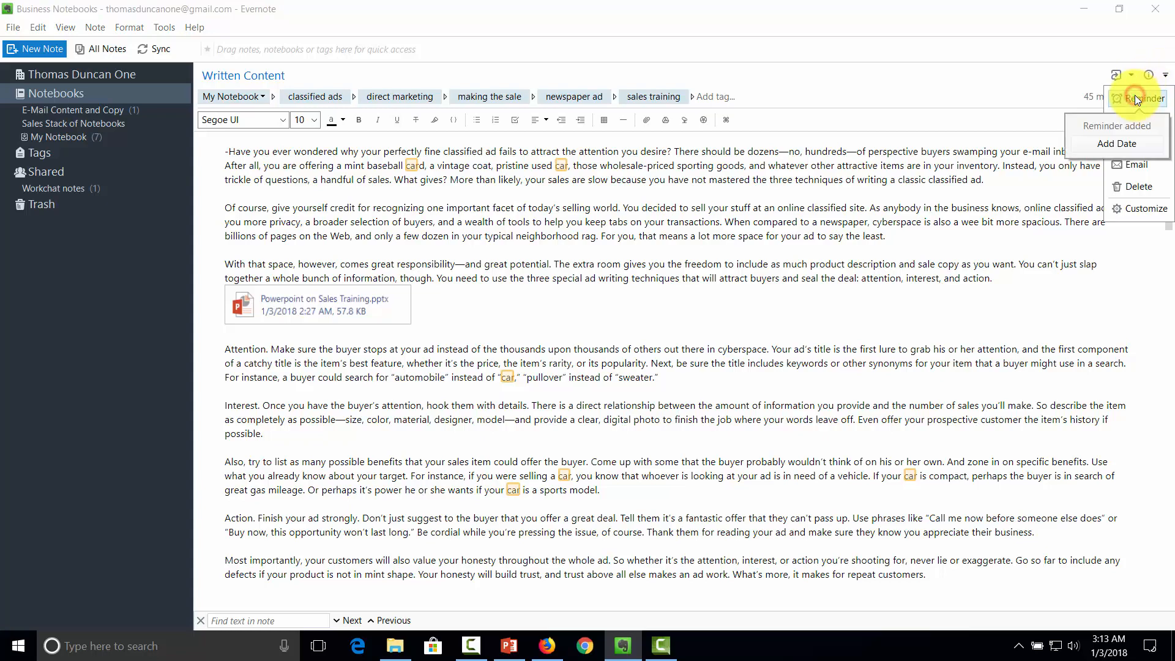
pyautogui.click(1103, 144)
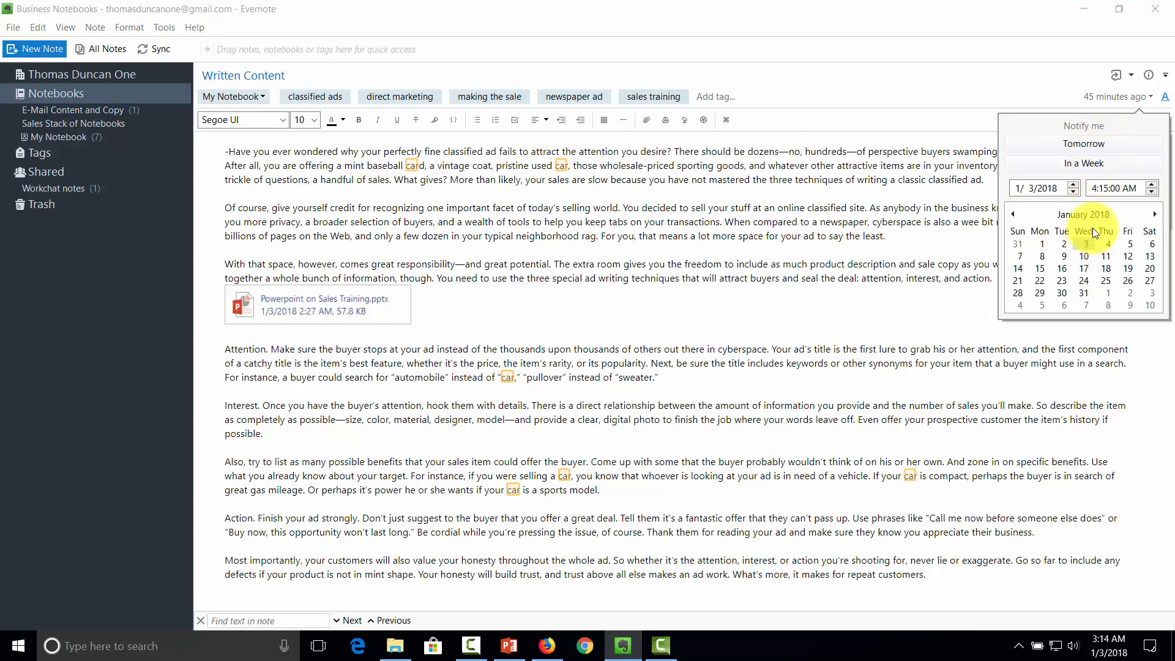
pyautogui.click(1089, 284)
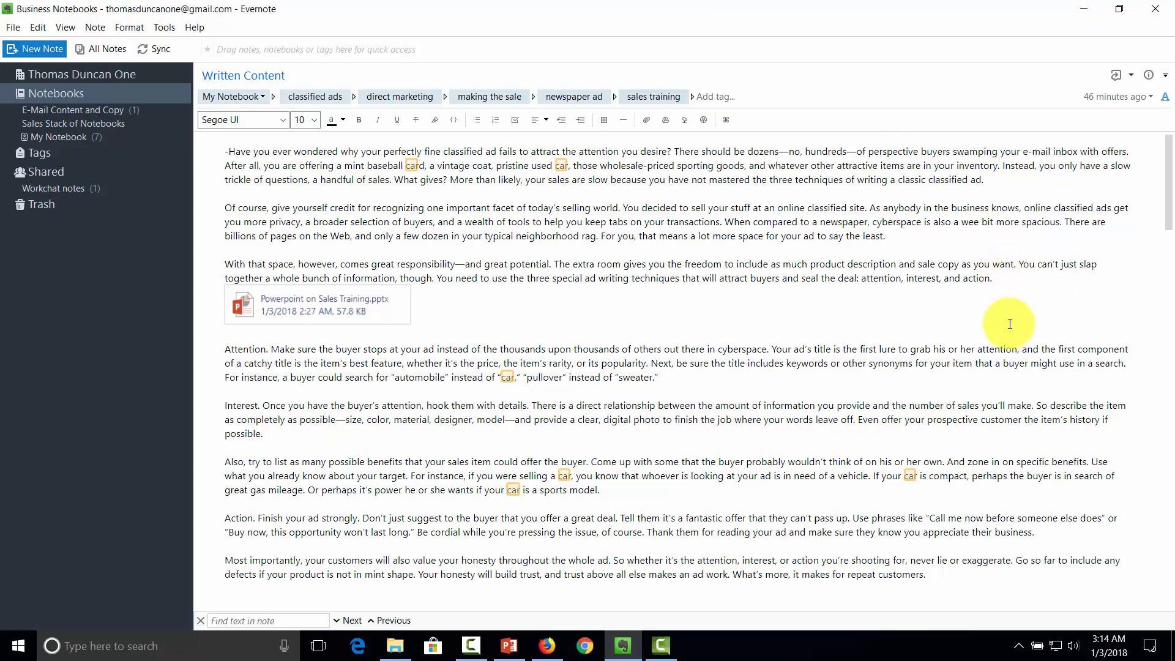
# Step: Examine the note's details, including its source URL and location settings, without entering any values
pyautogui.click(1148, 77)
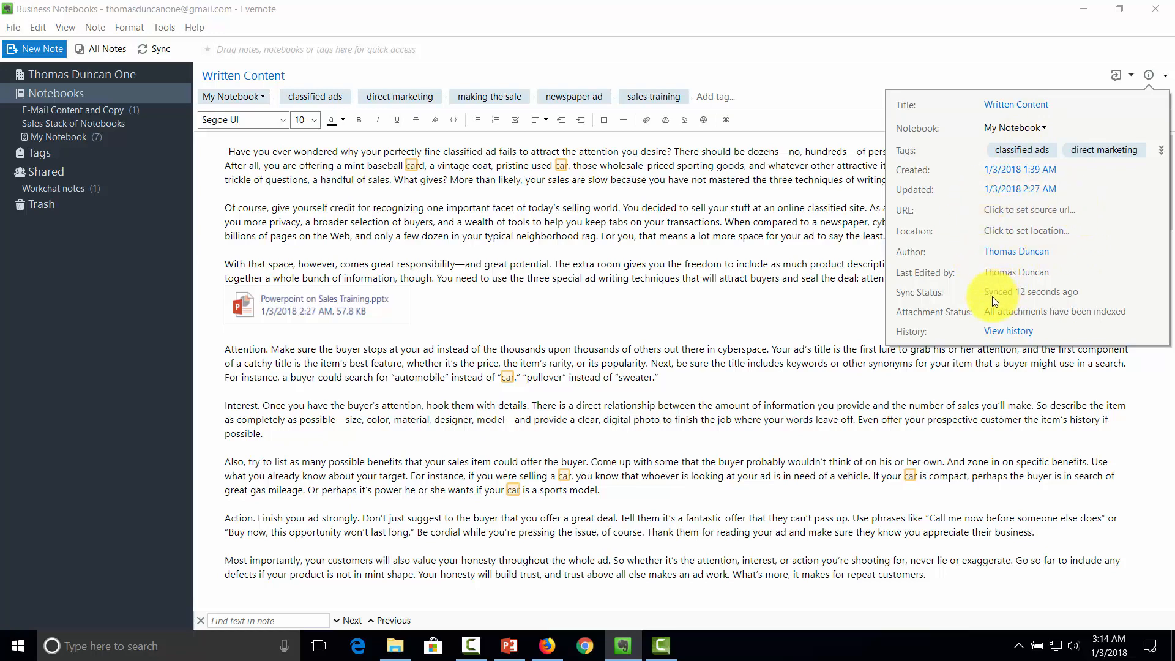
pyautogui.click(1026, 210)
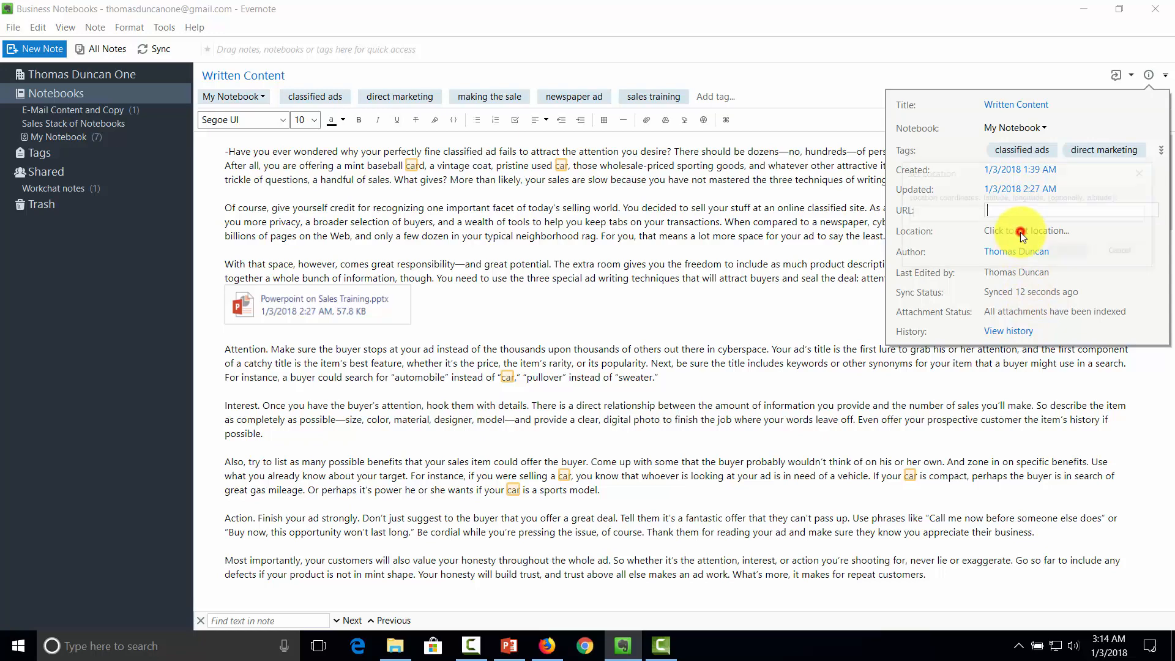
pyautogui.click(1020, 233)
pyautogui.click(1143, 176)
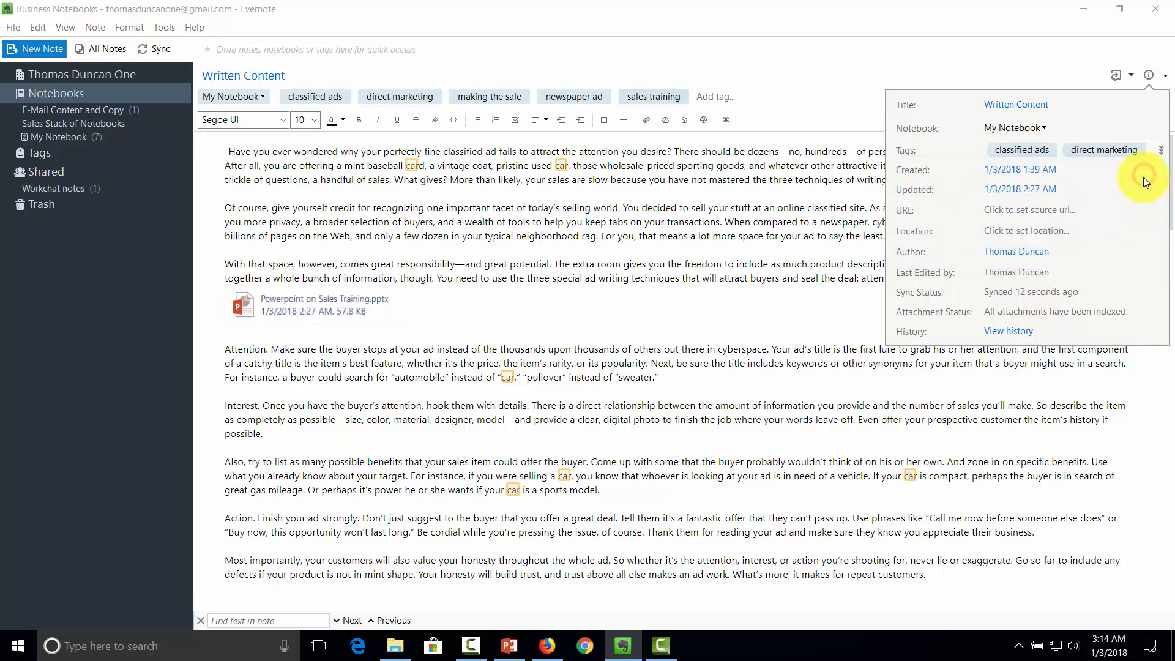